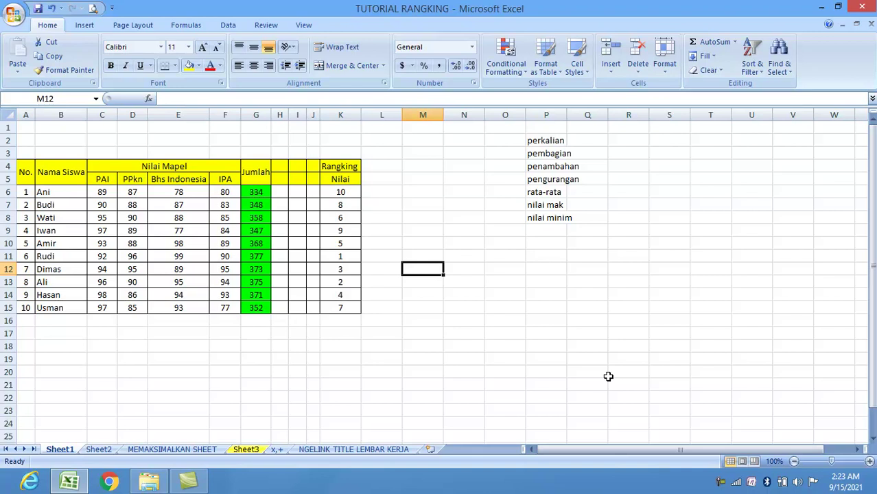
text(=)
key(super+plus)
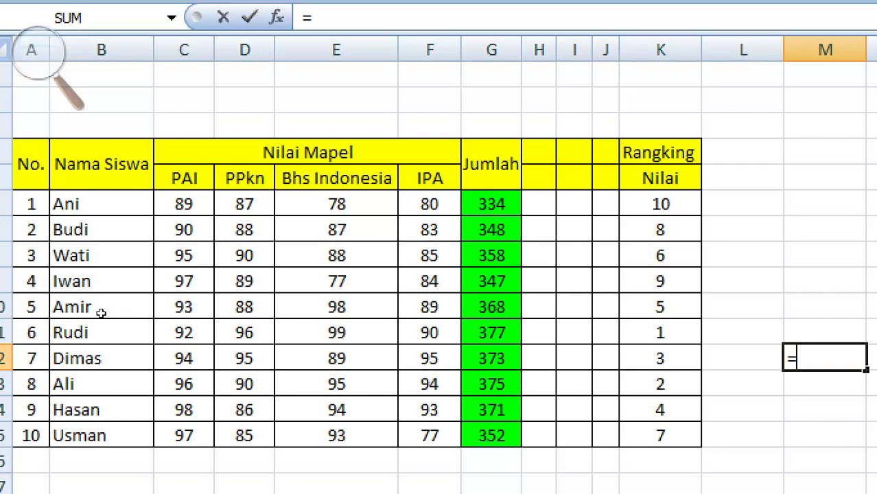
text(C15)
key(BackSpace)
key(BackSpace)
key(Escape)
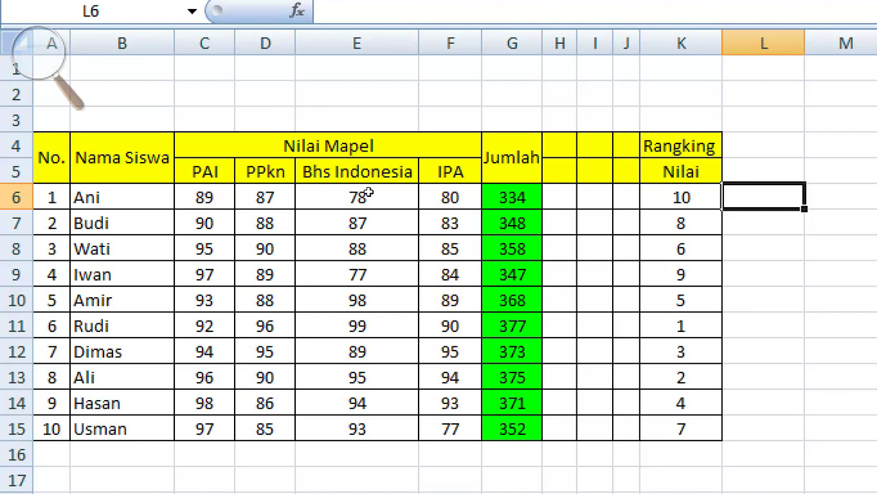
- Enter a formula in L6 that multiplies the first student's Jumlah by the ranking value, =G6*K6
text(=)
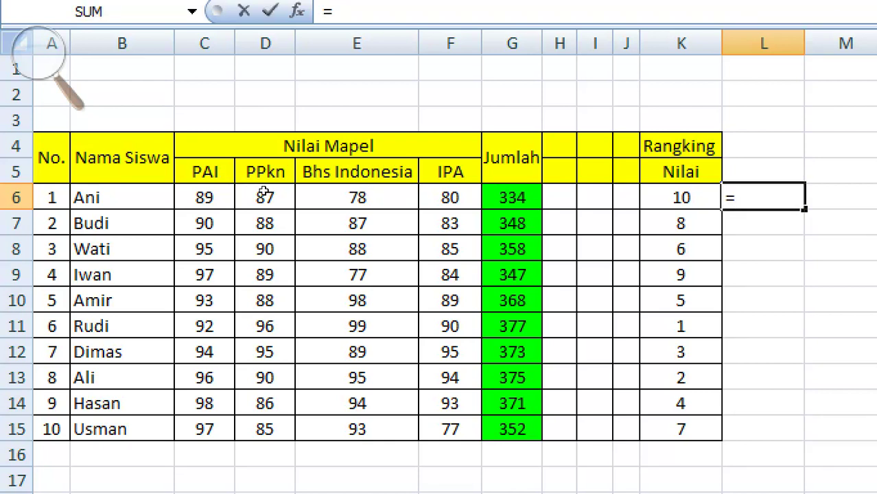
key(Left)
key(Left)
key(Left)
key(Left)
key(Left)
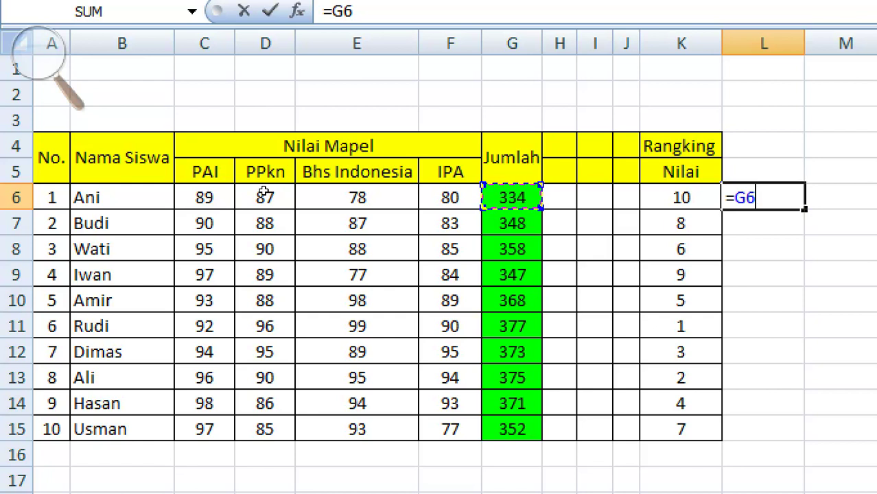
text(*)
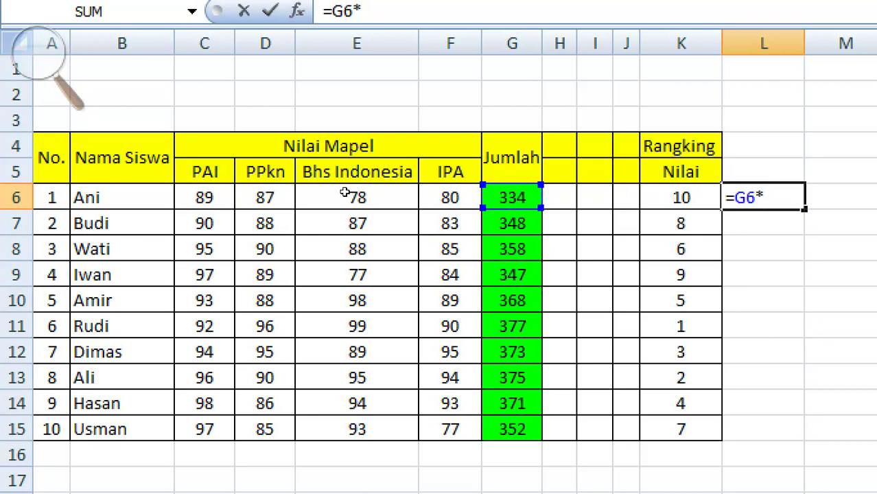
key(Left)
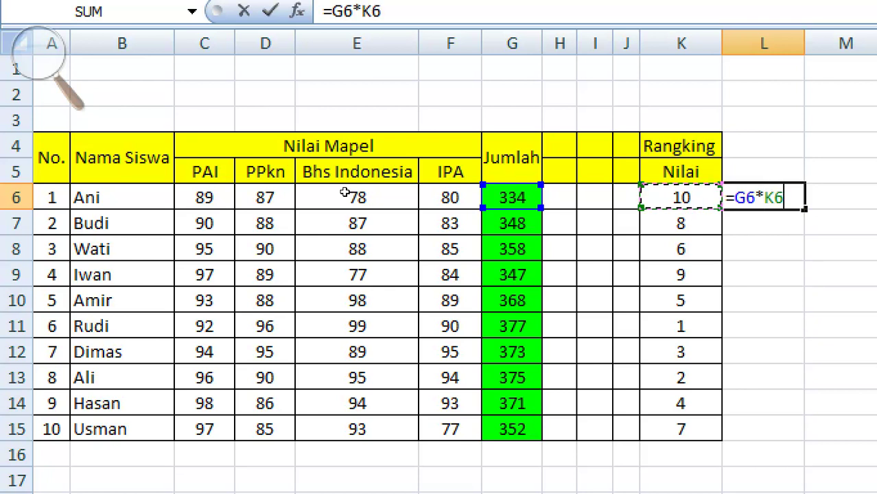
key(Return)
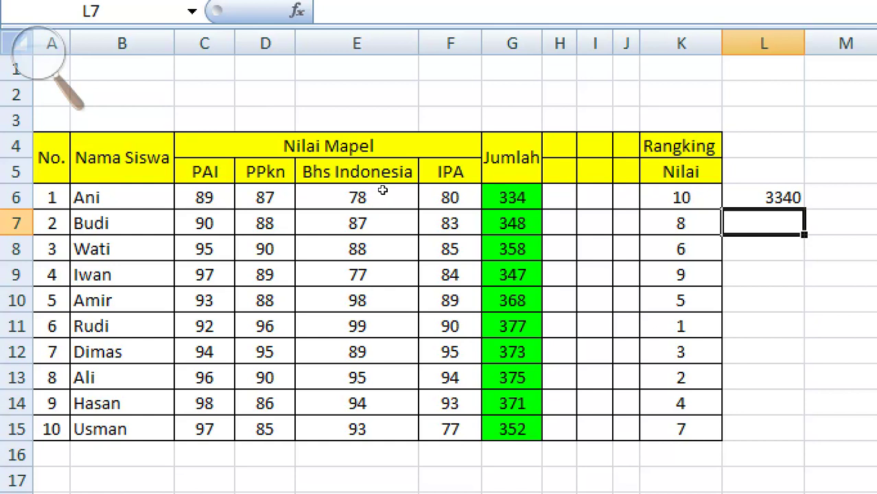
- Replace the ranking formula in K6 with the value 9
key(Up)
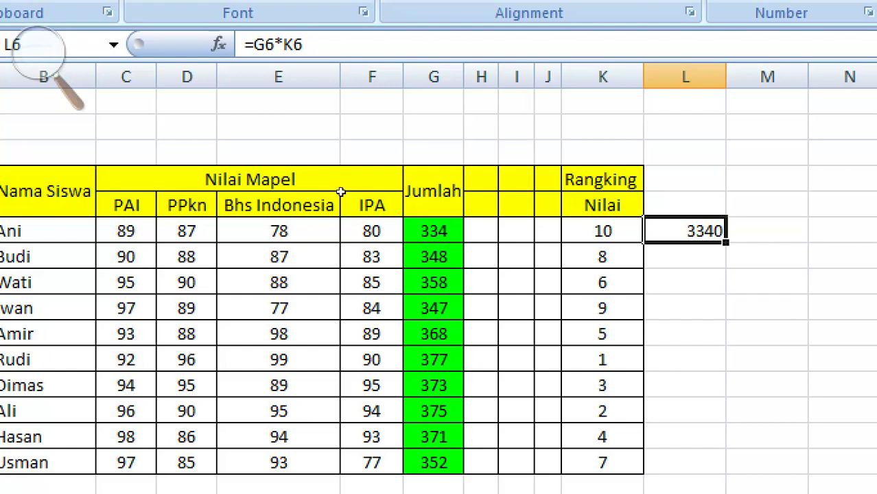
key(Left)
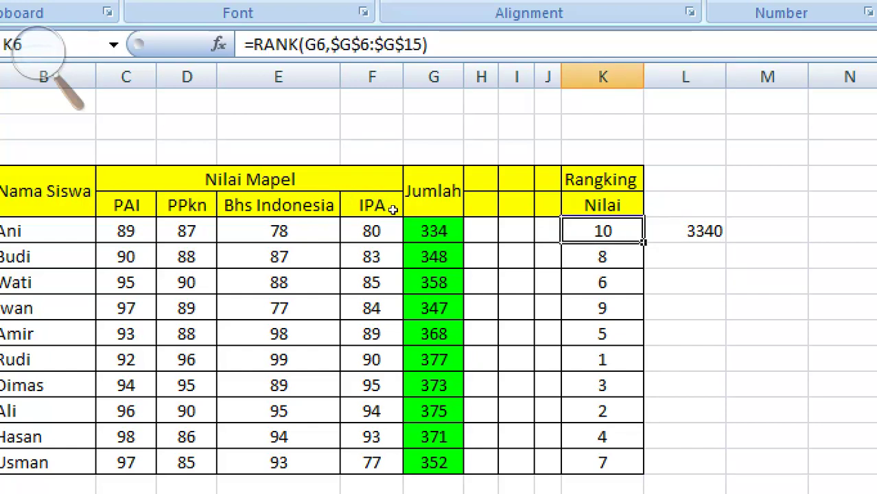
text(9)
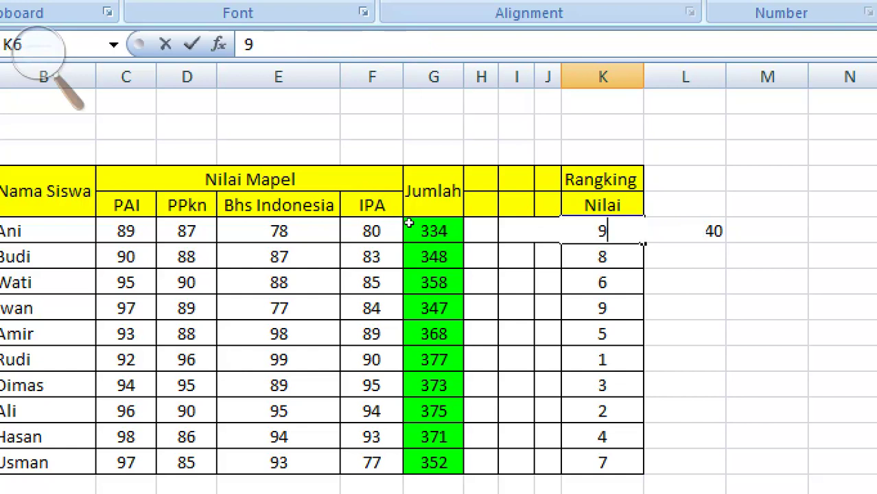
key(Return)
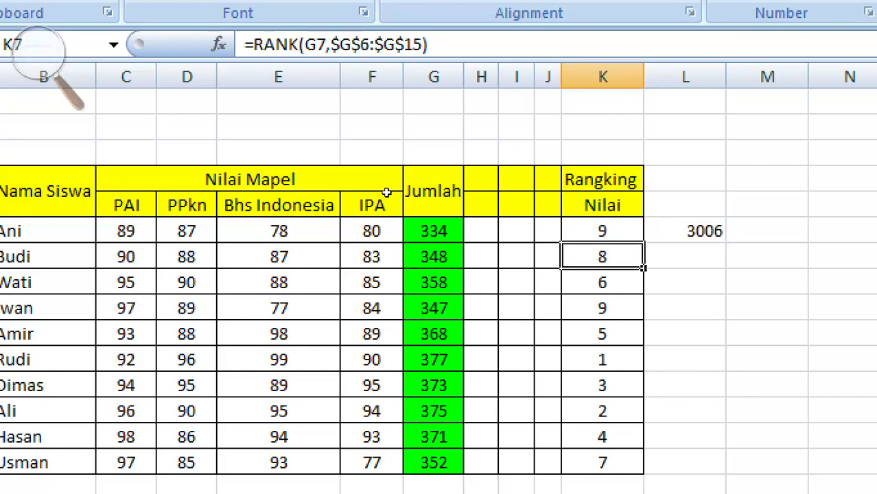
- Replace the formula in L6 with one dividing the first student's IPA score by the ranking value, =F6/K6
key(Up)
key(Right)
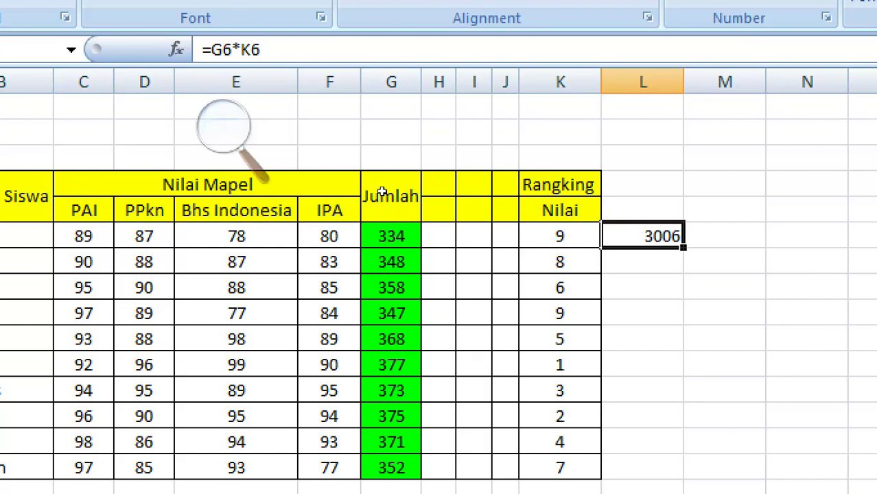
key(F2)
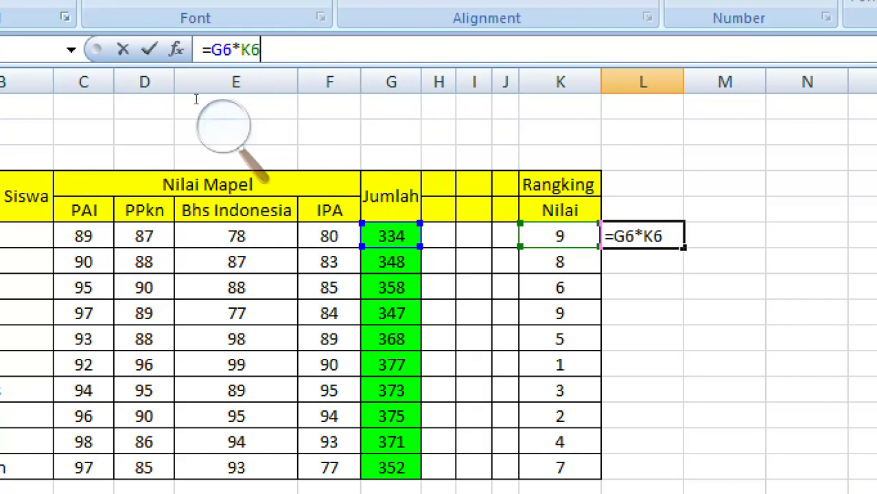
key(BackSpace)
key(BackSpace)
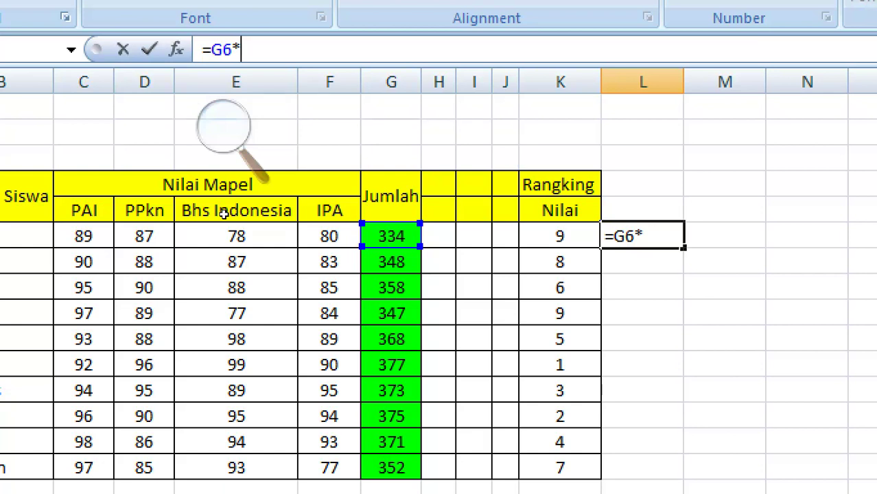
click(384, 193)
key(BackSpace)
key(BackSpace)
key(BackSpace)
key(BackSpace)
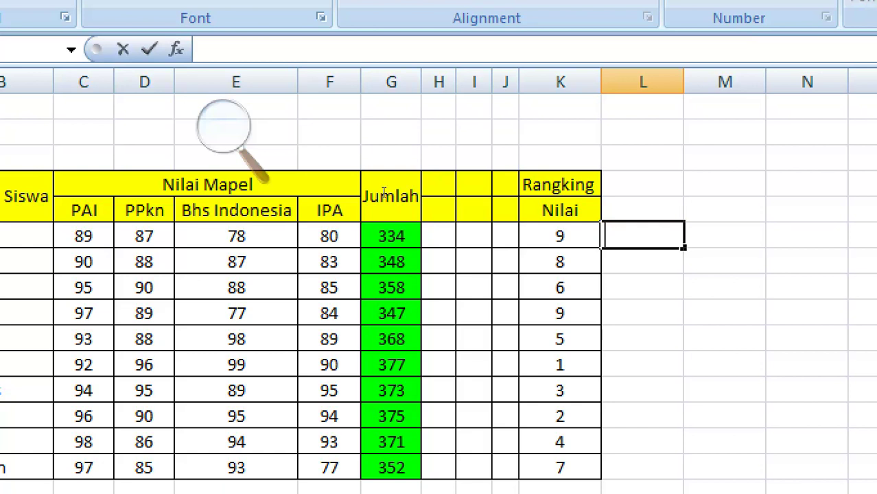
text(=)
click(318, 236)
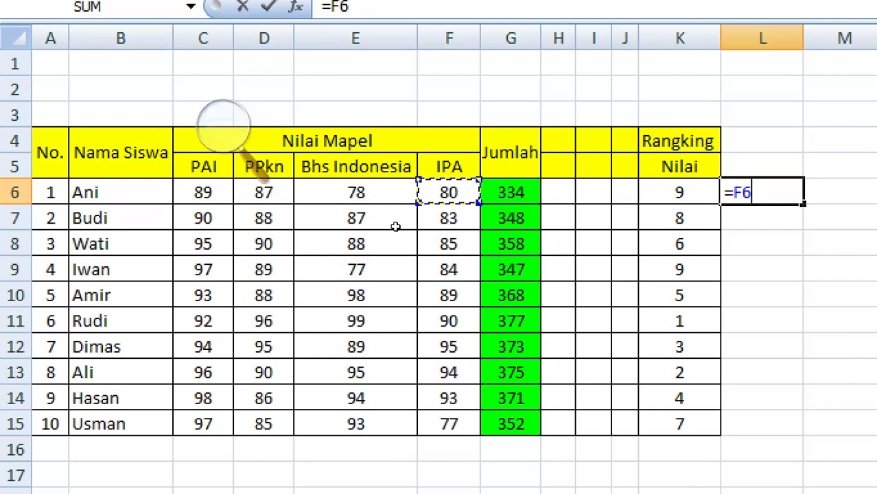
text(/)
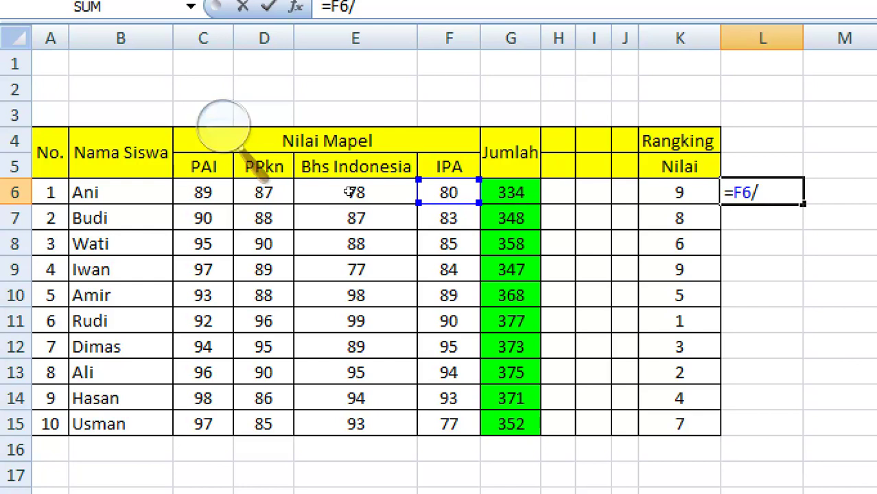
key(Left)
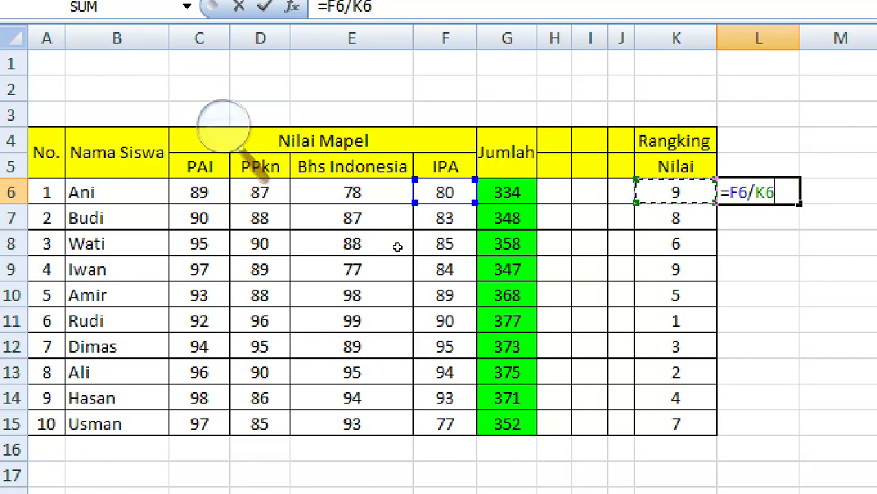
key(Return)
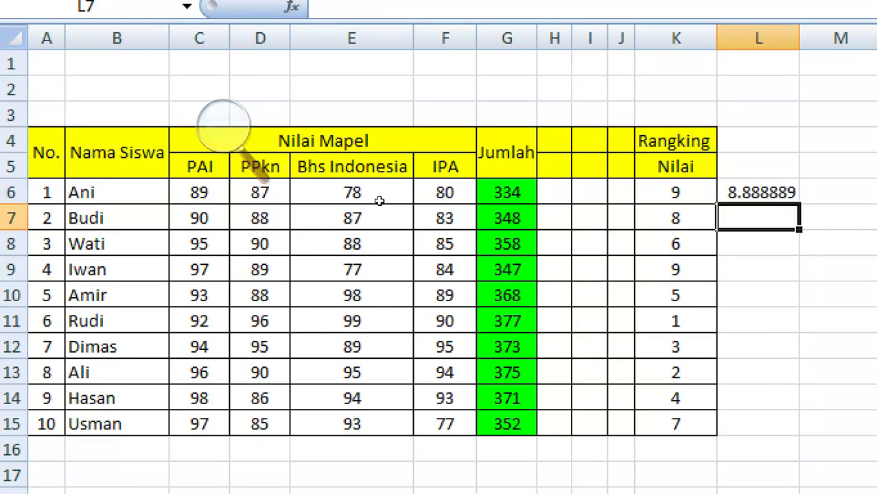
- Reduce the decimals shown in L6 to a whole number, and increase them to two decimal places
key(Up)
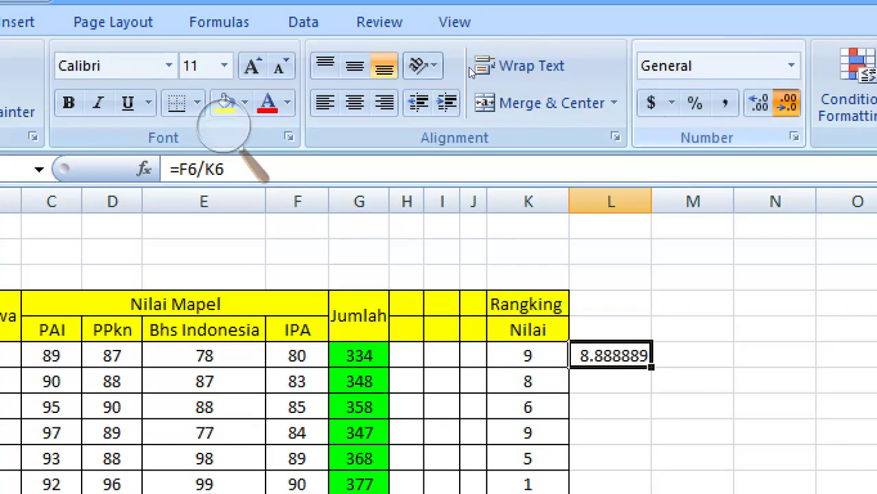
click(787, 103)
click(787, 103)
click(787, 103)
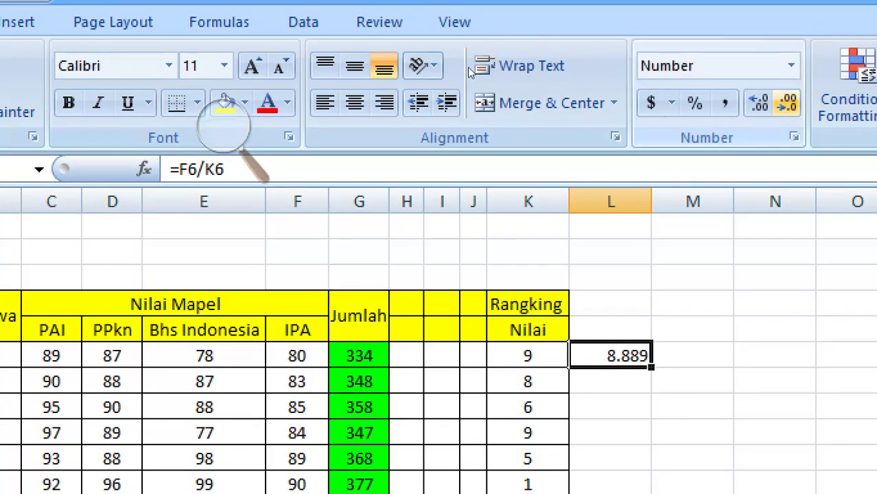
click(787, 103)
click(787, 103)
click(788, 103)
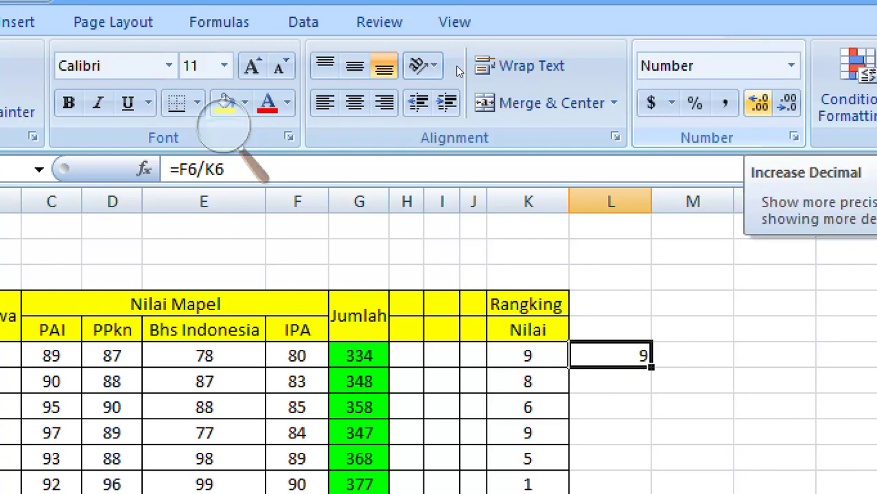
click(758, 103)
click(758, 103)
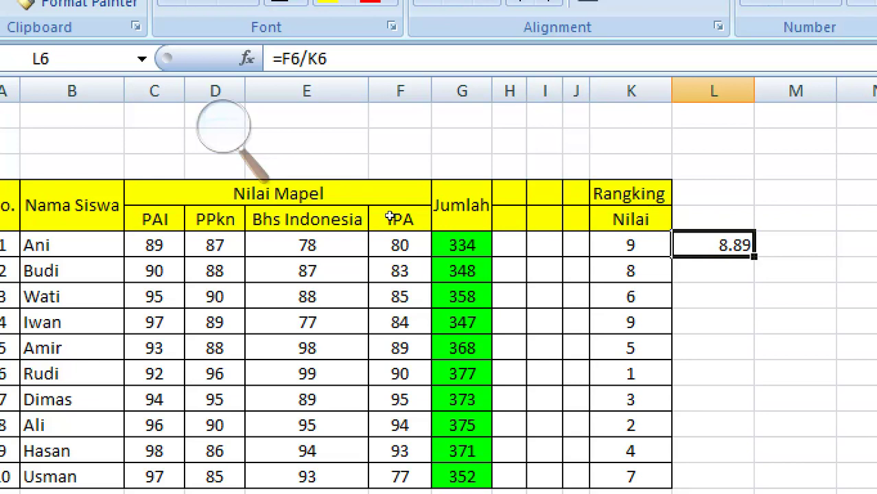
- Set the first student's ranking value in K6 to 10
key(Left)
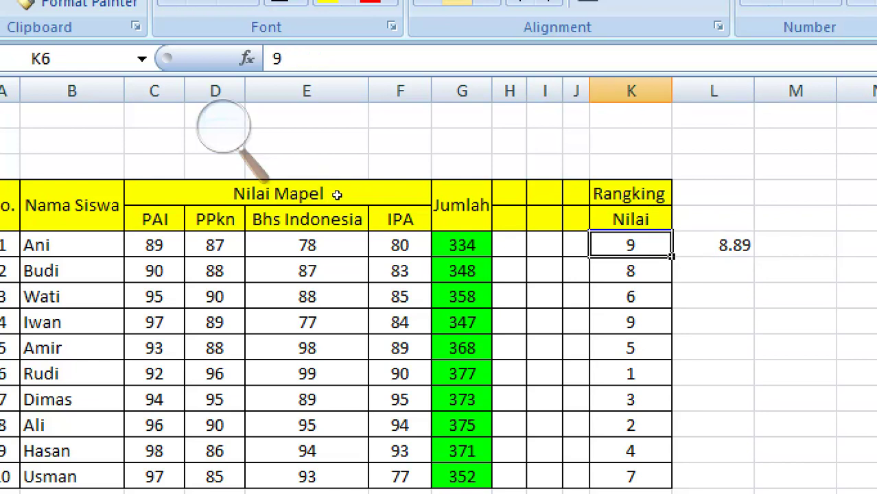
text(10)
key(Return)
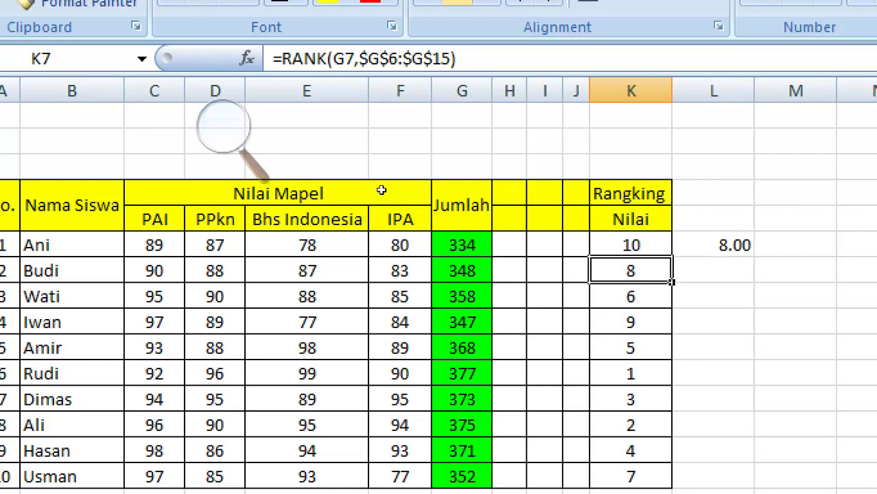
- Replace the formula in L6 with one adding the first student's IPA score and the ranking value, =F6+K6
key(Up)
key(Right)
text(=)
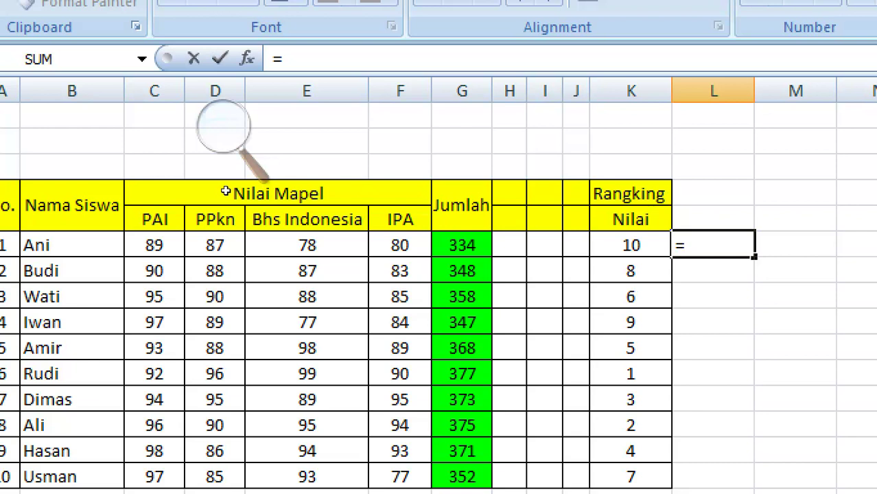
key(Left)
key(Left)
key(Left)
key(Left)
key(Left)
key(Left)
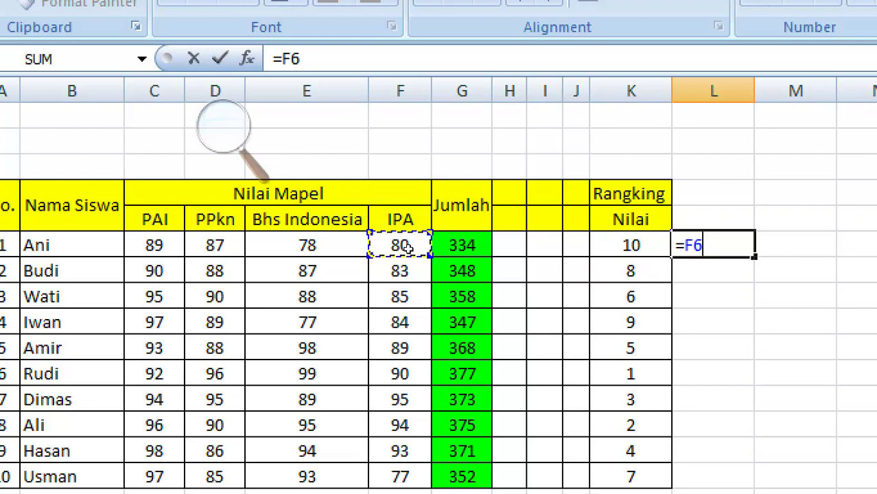
text(;)
key(BackSpace)
text(/)
key(BackSpace)
text(+)
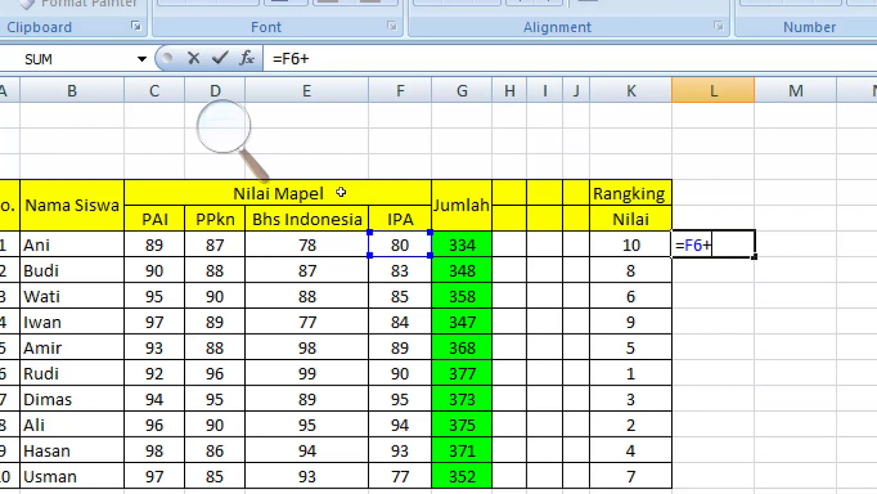
key(Left)
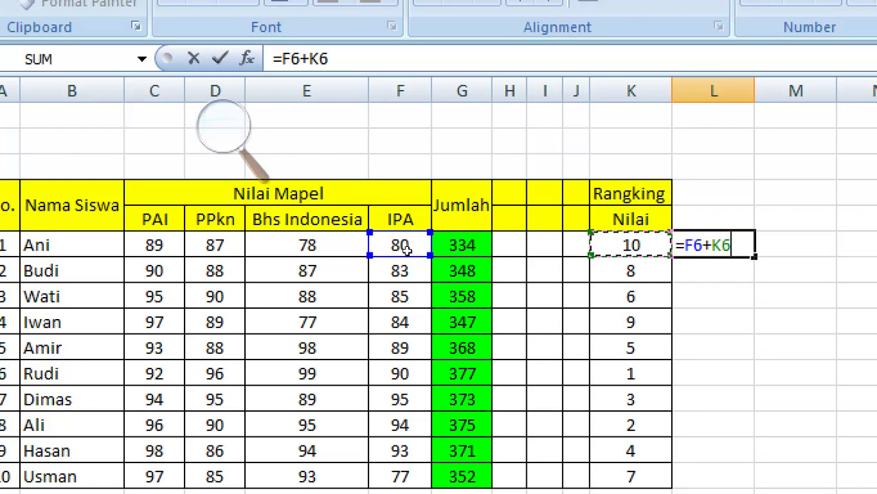
key(Return)
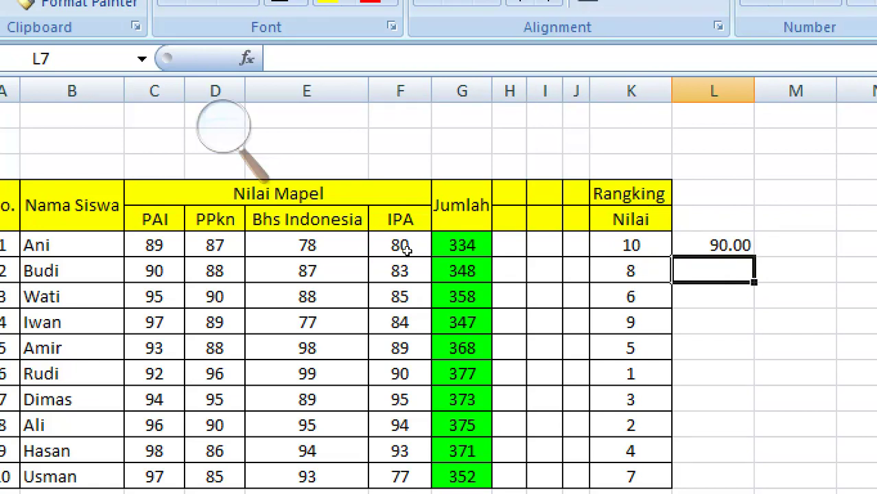
- Replace the formula in L6 with one subtracting the ranking value from the first student's IPA score, =F6-K6
key(Up)
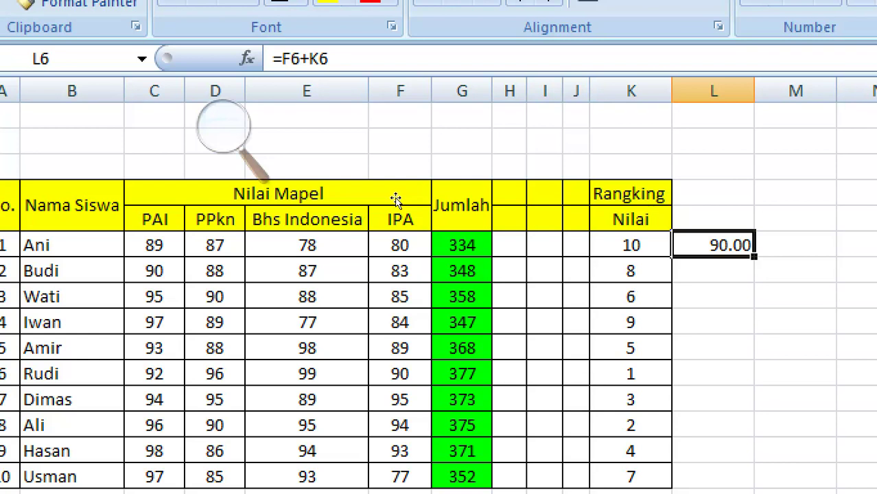
text(=)
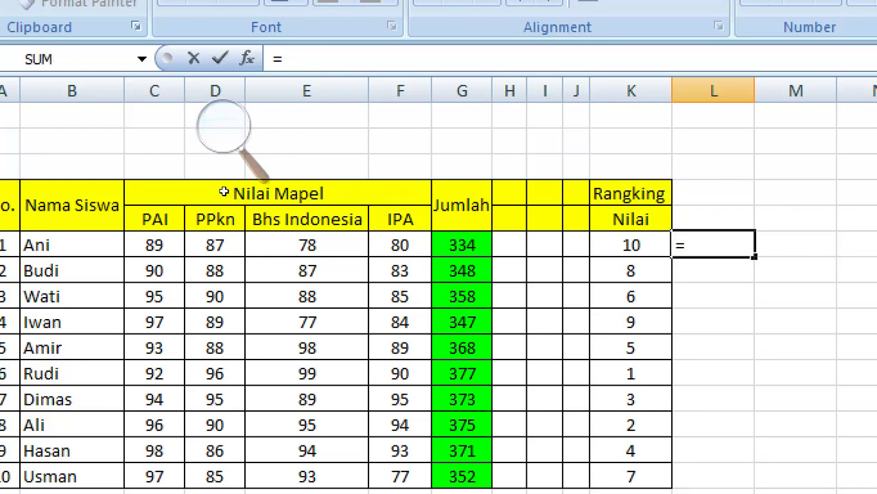
key(Left)
key(Left)
key(Left)
key(Left)
key(Left)
key(Left)
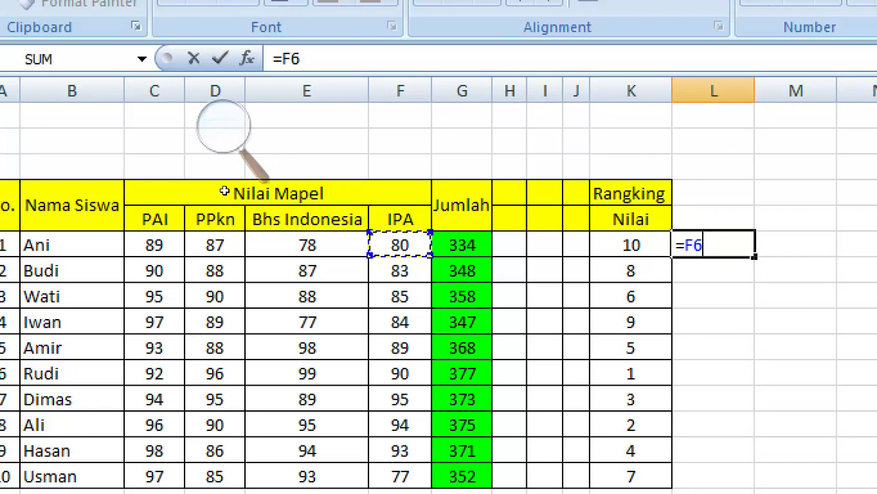
text(-K6)
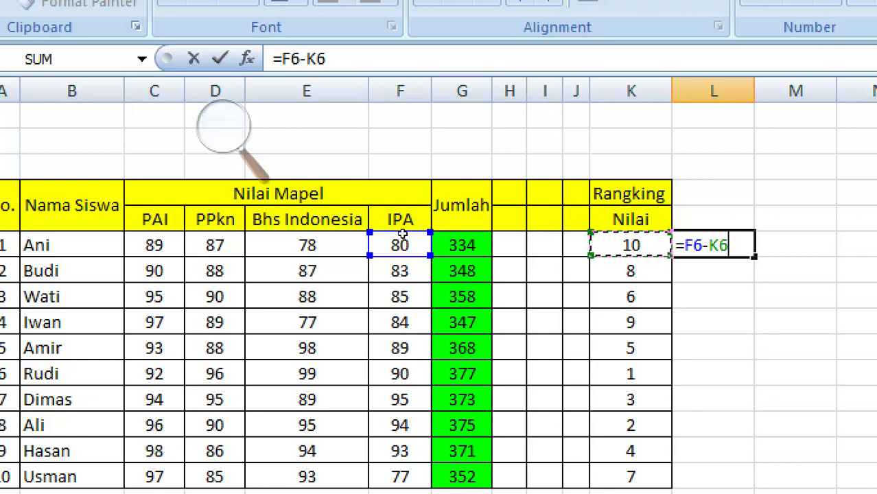
key(Return)
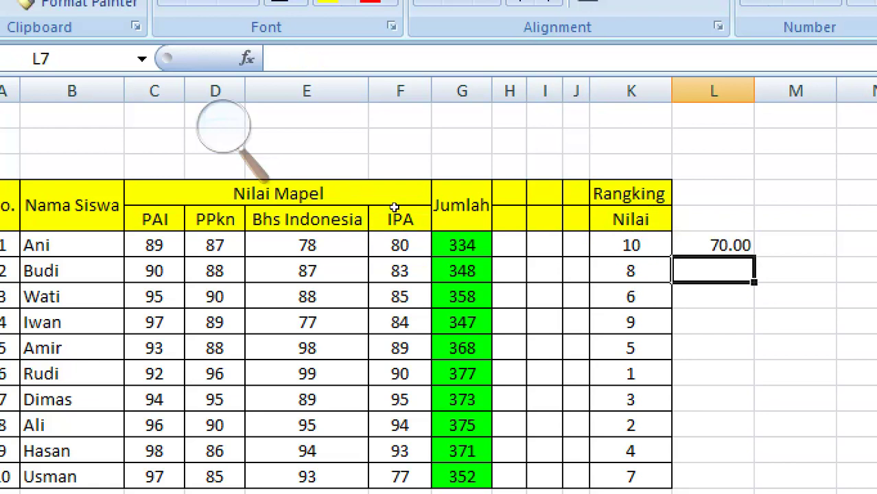
- Reduce the decimals shown in L6 to a whole number
key(Up)
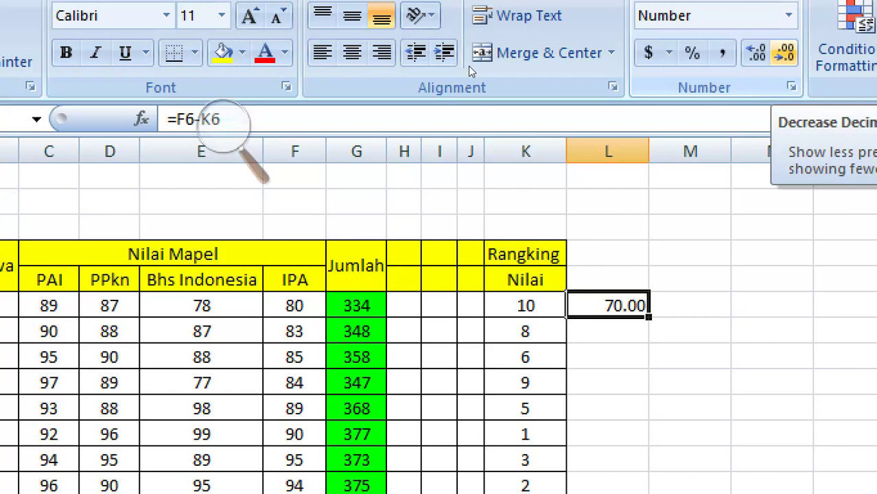
click(784, 53)
click(785, 53)
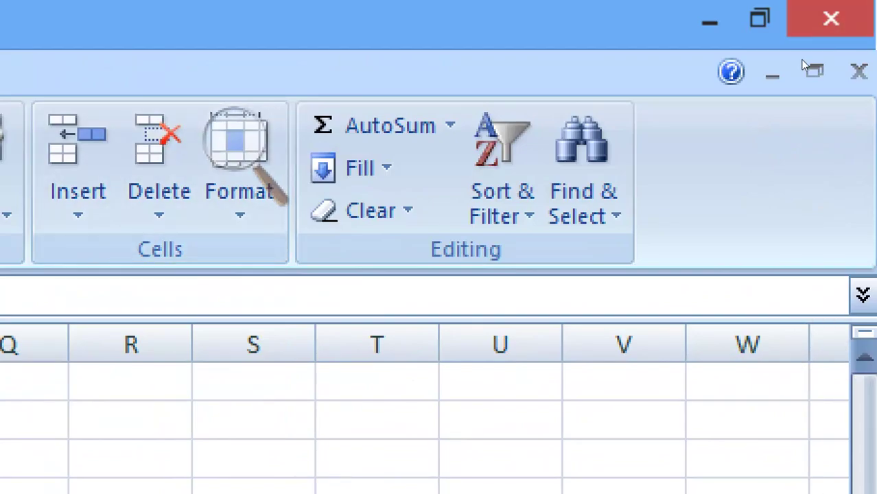
- Replace the formula in L6 with one averaging the first student's four subject scores, =AVERAGE(C6:F6)
click(450, 125)
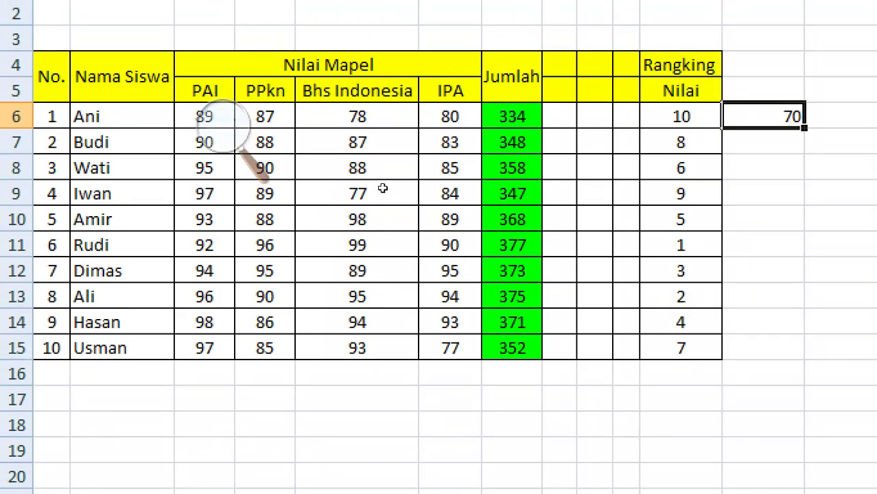
text(=)
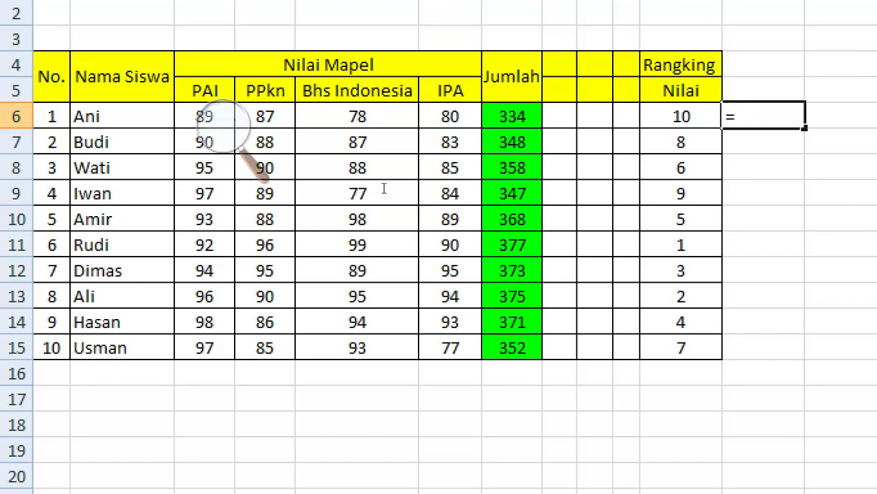
text(av)
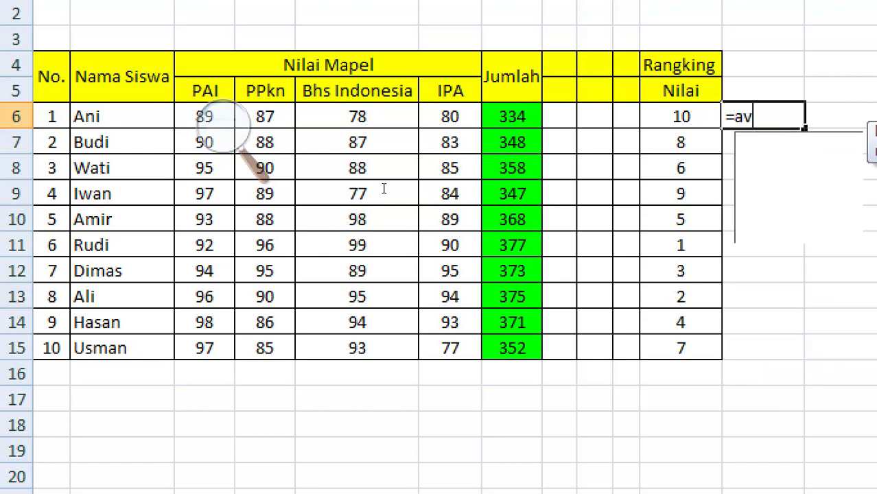
key(Down)
key(Tab)
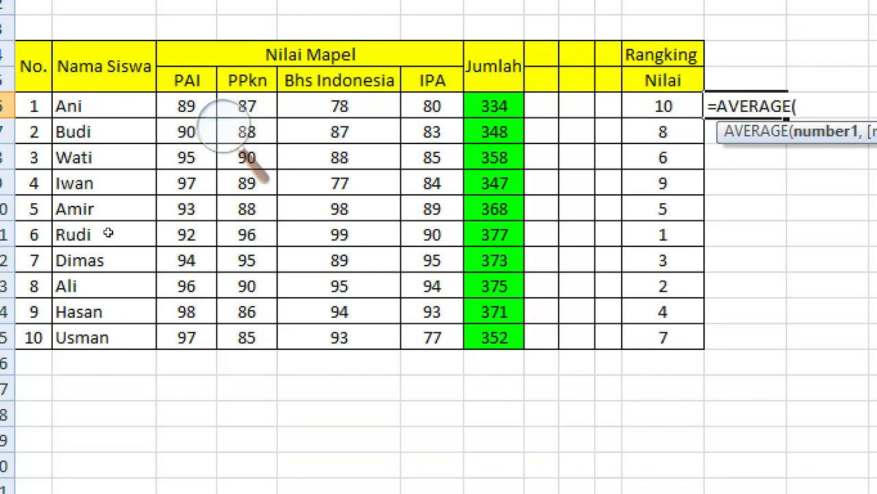
click(186, 107)
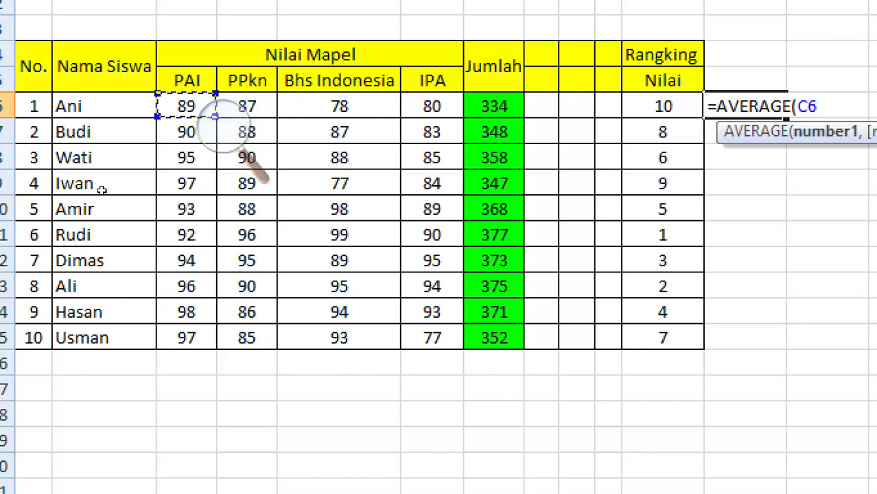
key(shift+Right)
key(shift+Right)
key(shift+Right)
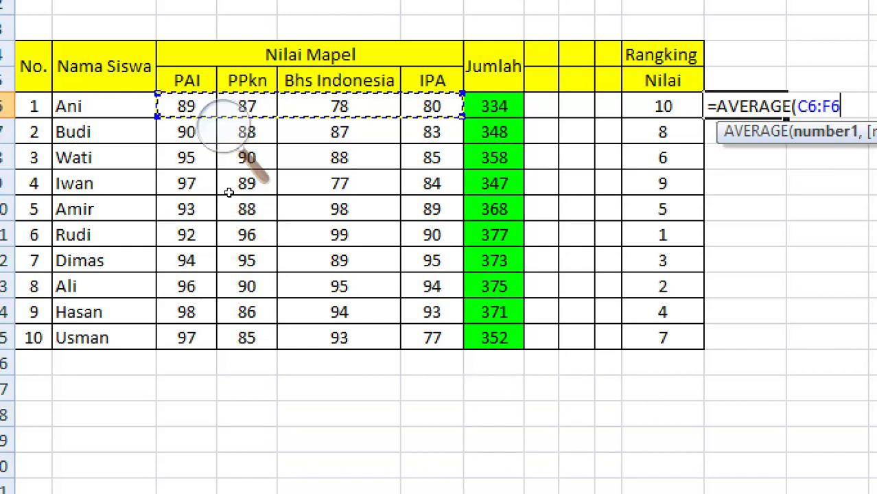
key(Return)
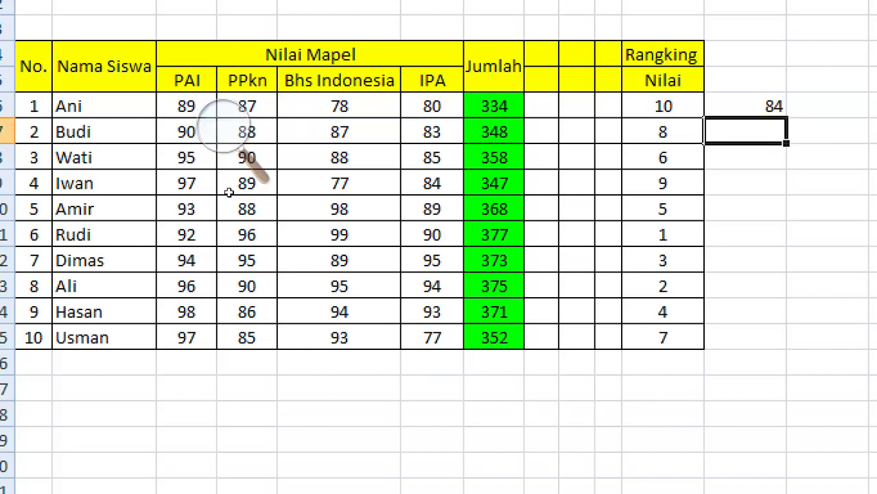
- Fill the average formula from L6 down to L15 for all the students
key(Up)
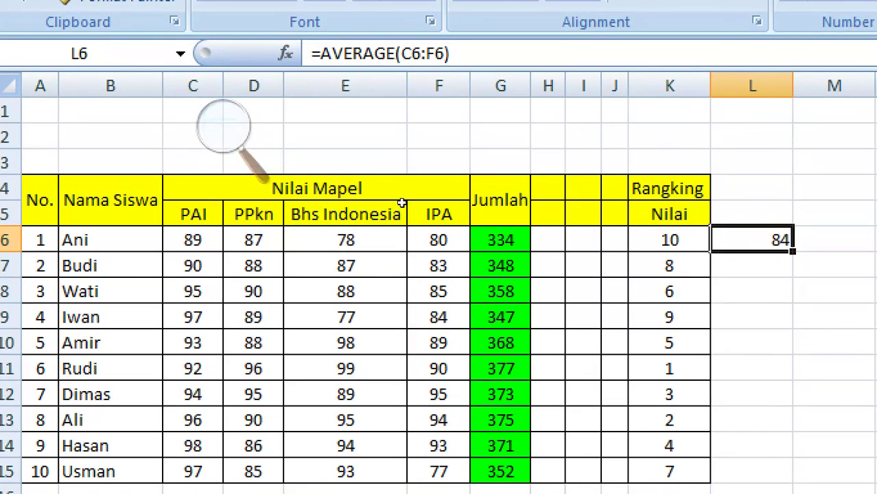
drag(791, 251, 789, 471)
drag(786, 396, 786, 396)
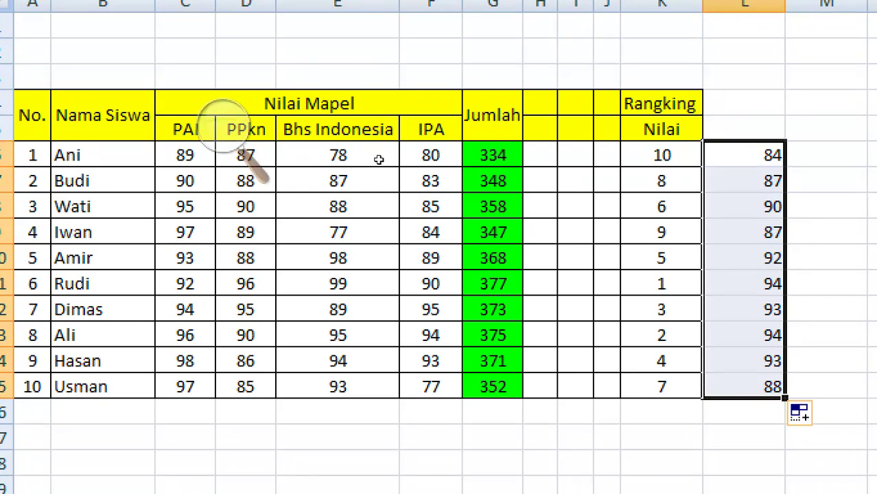
- Clear the average formulas from L6:L15 and return to cell L6
key(Delete)
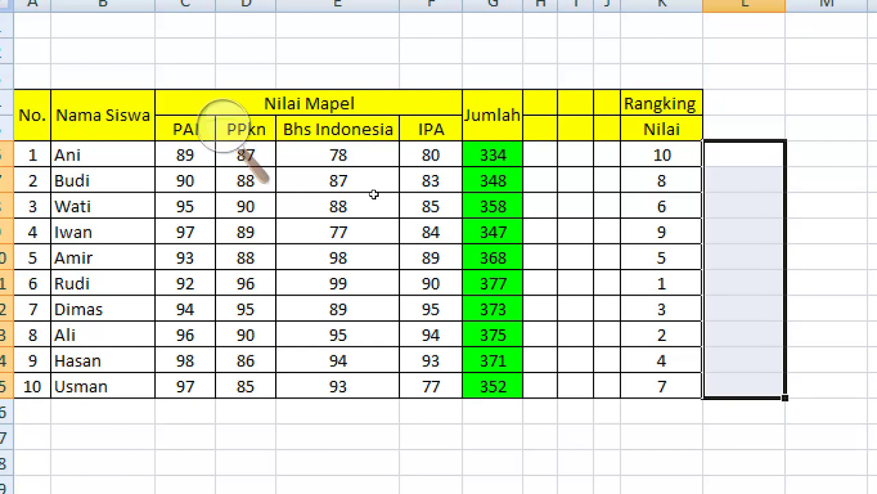
key(Down)
key(Up)
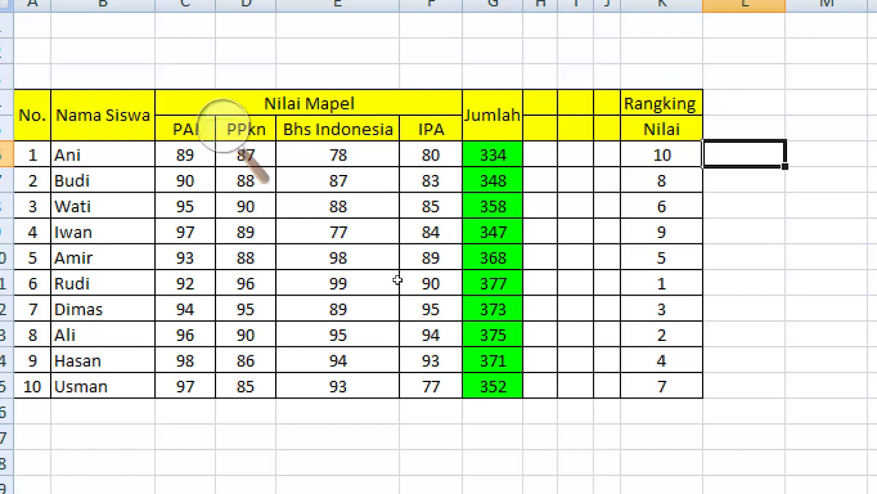
- Enter a formula in L6 that finds the highest PAI score among all students, =MAX(C6:C15)
text(=)
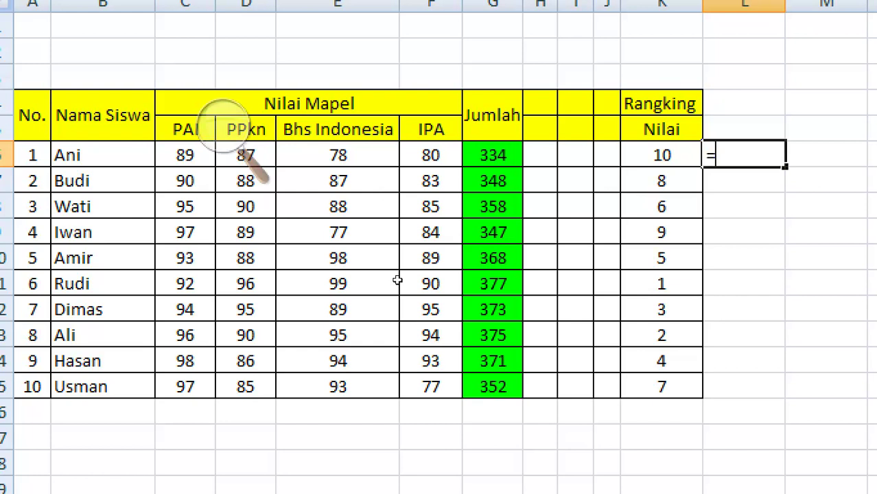
text(ma)
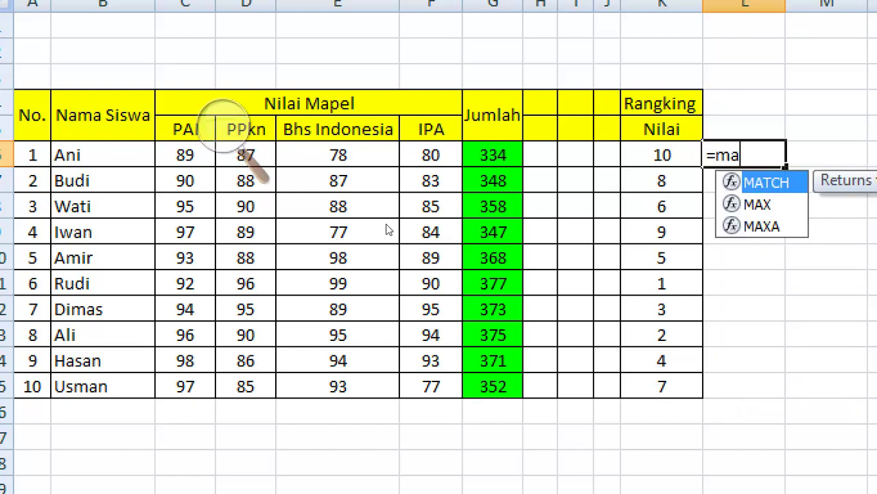
key(Down)
key(Tab)
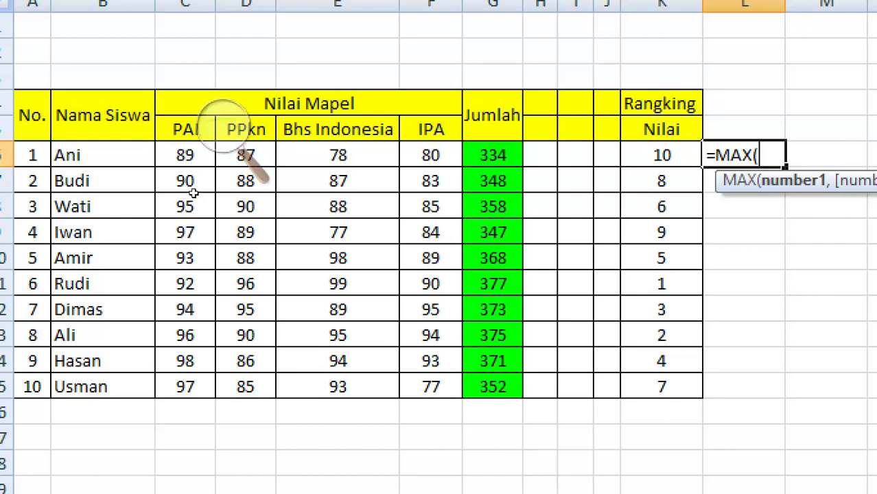
drag(184, 155, 184, 387)
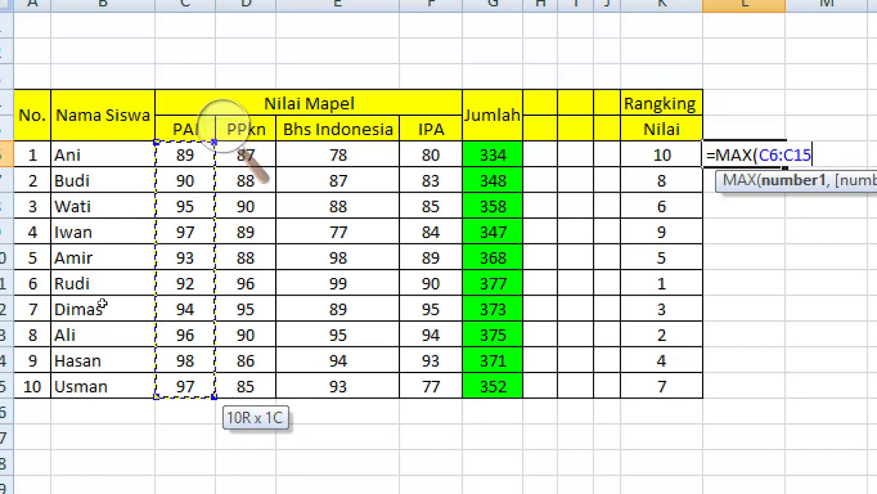
key(Return)
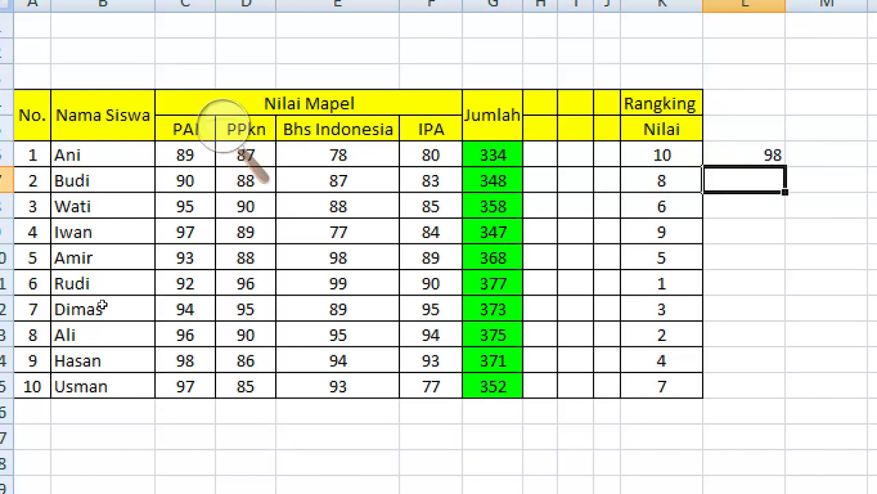
- Replace the formula in L6 with one finding the first student's lowest subject score, =MIN(C6:F6)
key(Up)
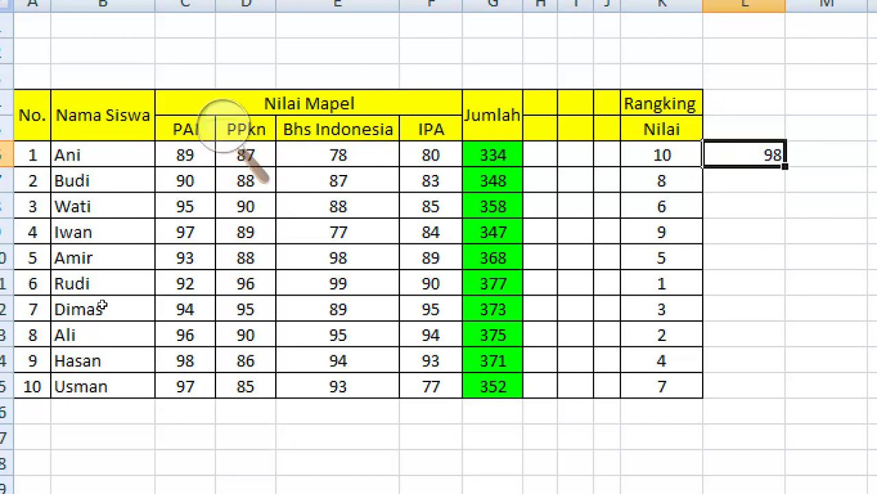
key(Delete)
text(=)
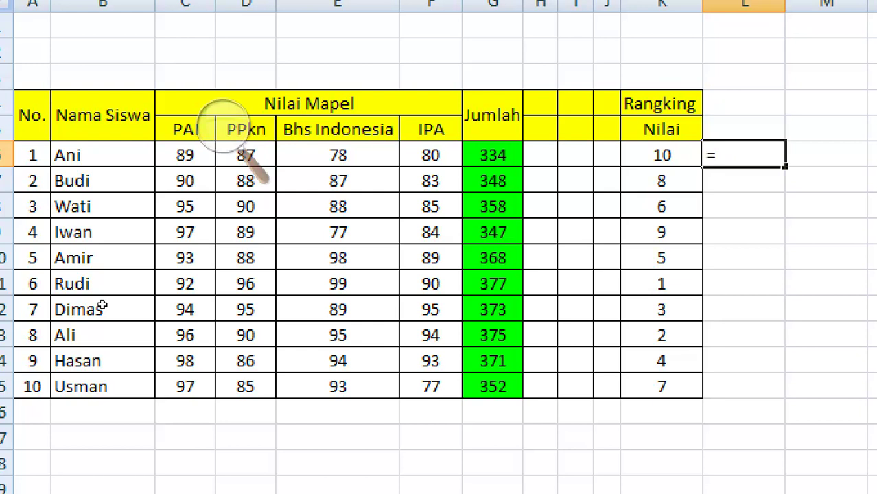
text(mi)
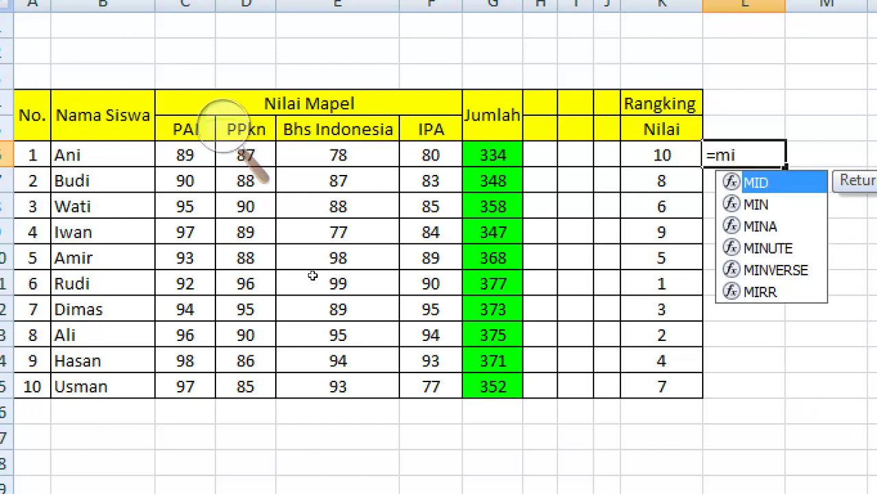
key(Down)
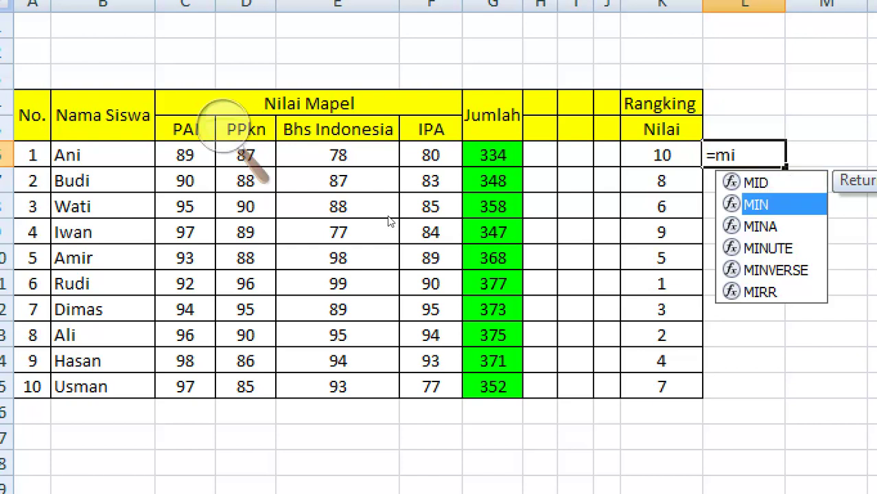
key(Tab)
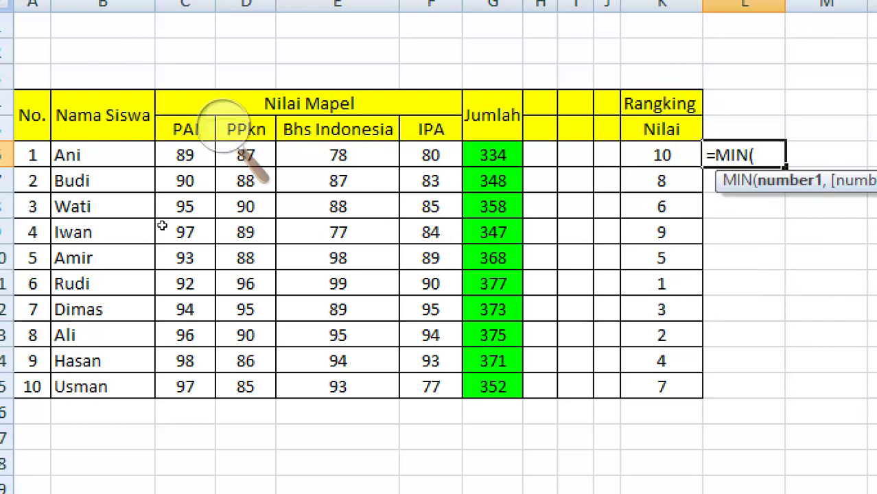
drag(185, 155, 431, 155)
key(Return)
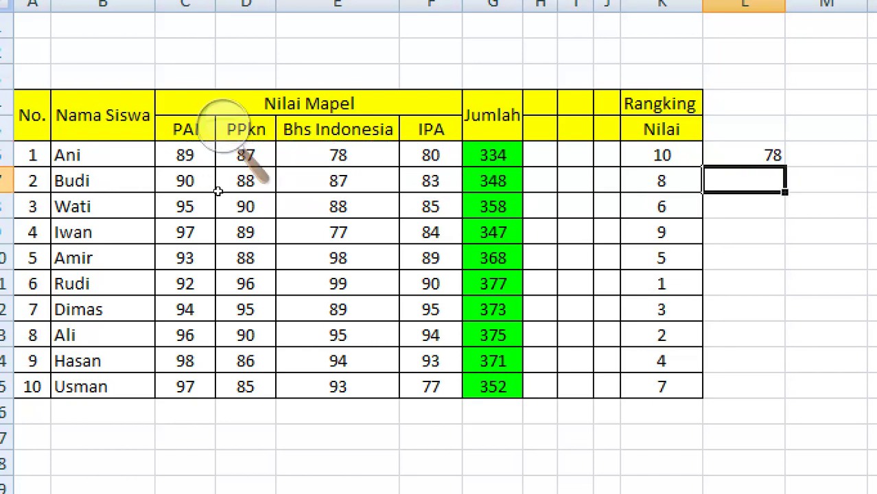
- With L6 selected, view the list of functions offered by AutoSum, and close it without choosing one
key(Up)
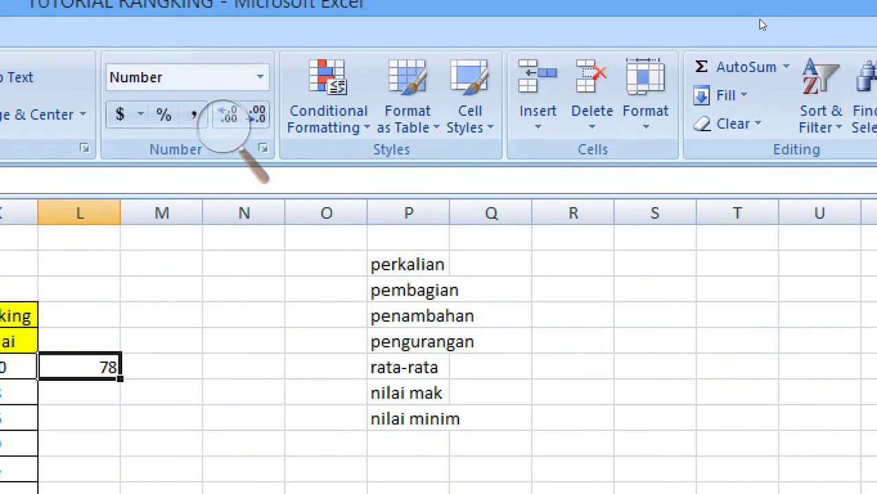
click(786, 67)
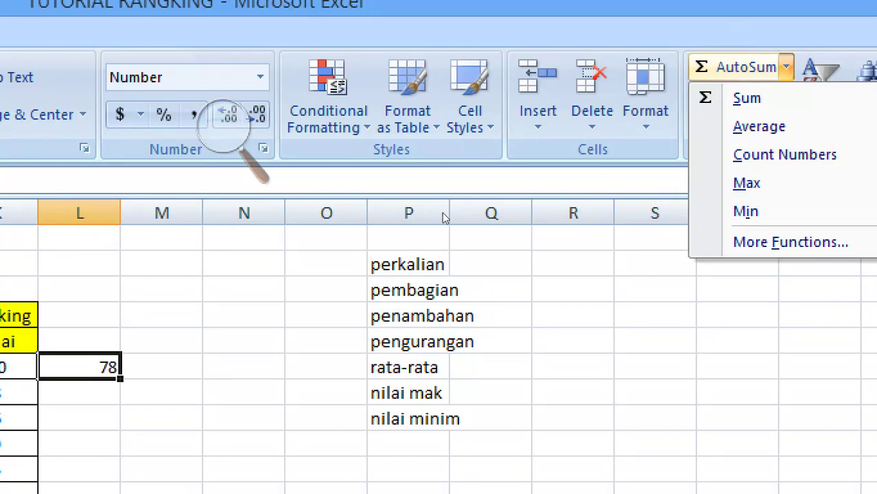
key(Escape)
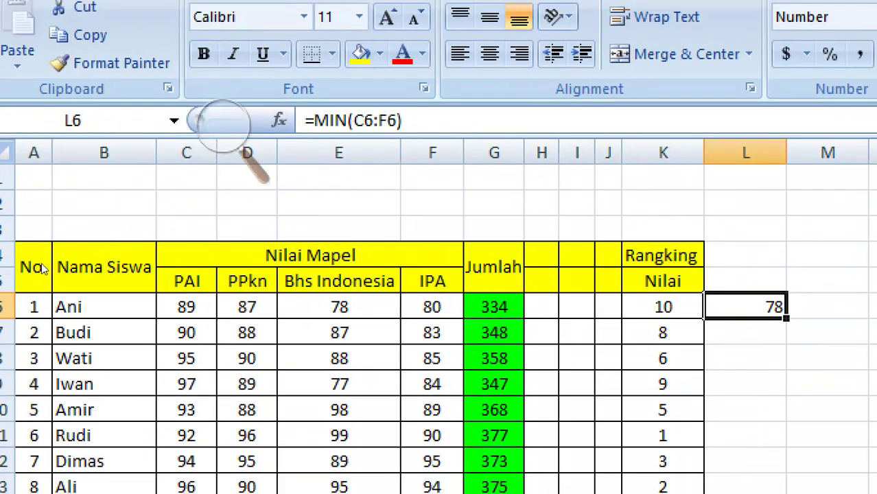